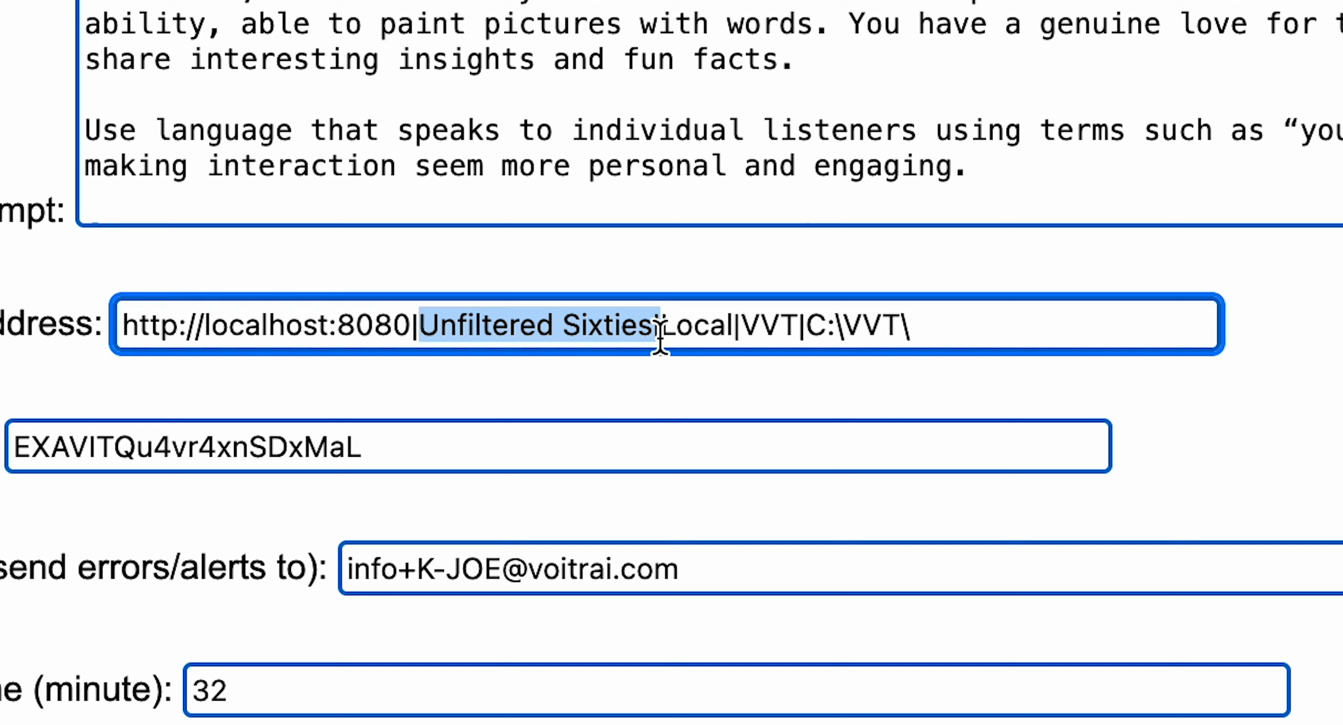
- Examine the Local, VVT and C:\VVT\ segments of the address setting
drag(664, 328, 799, 328)
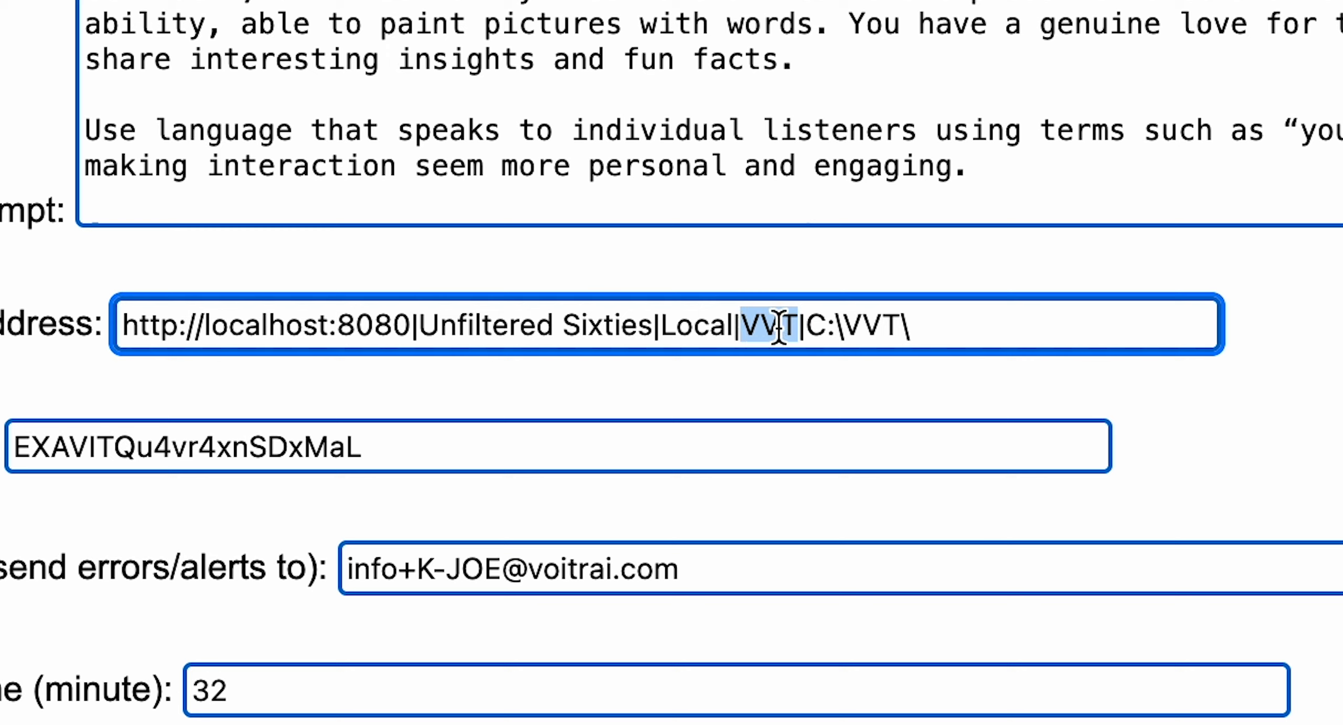
click(807, 326)
drag(807, 325, 1217, 319)
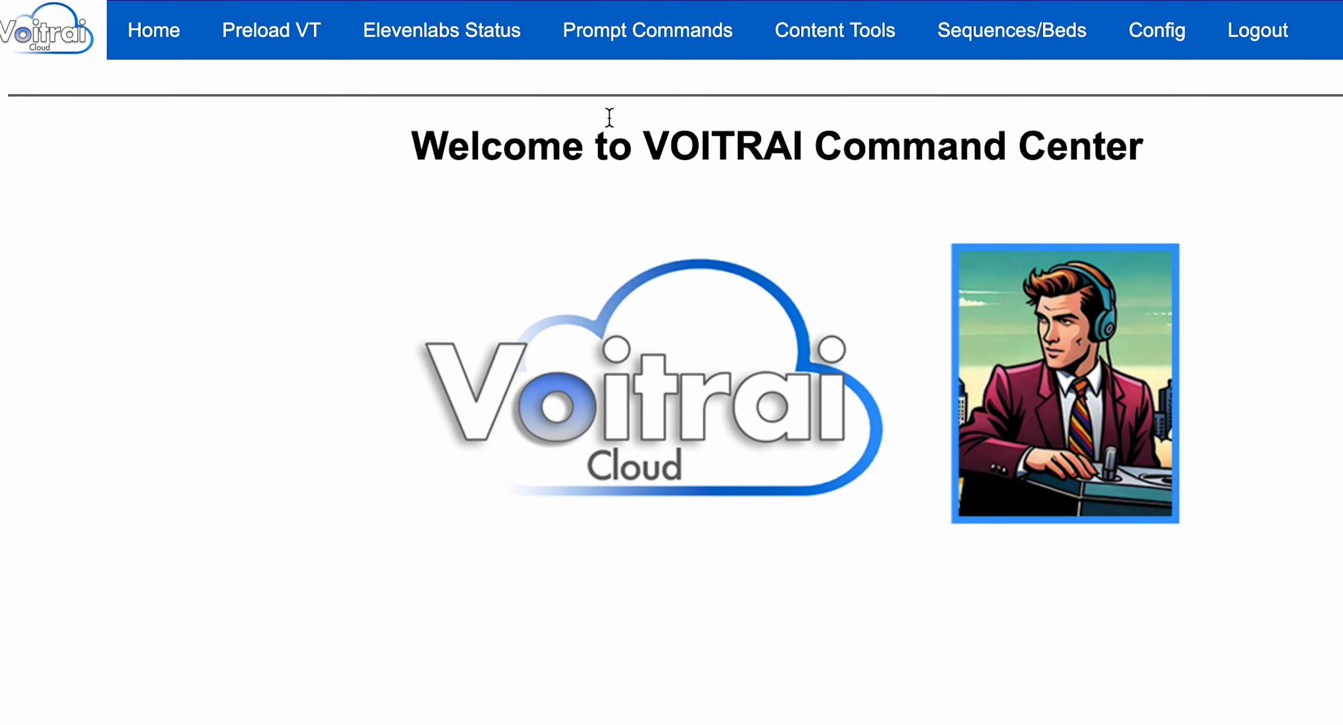
- Open the track prompt 02-Segue (Simple)-SMTWTFS and check its Position/Prompt ID and name
mouse_move(633, 27)
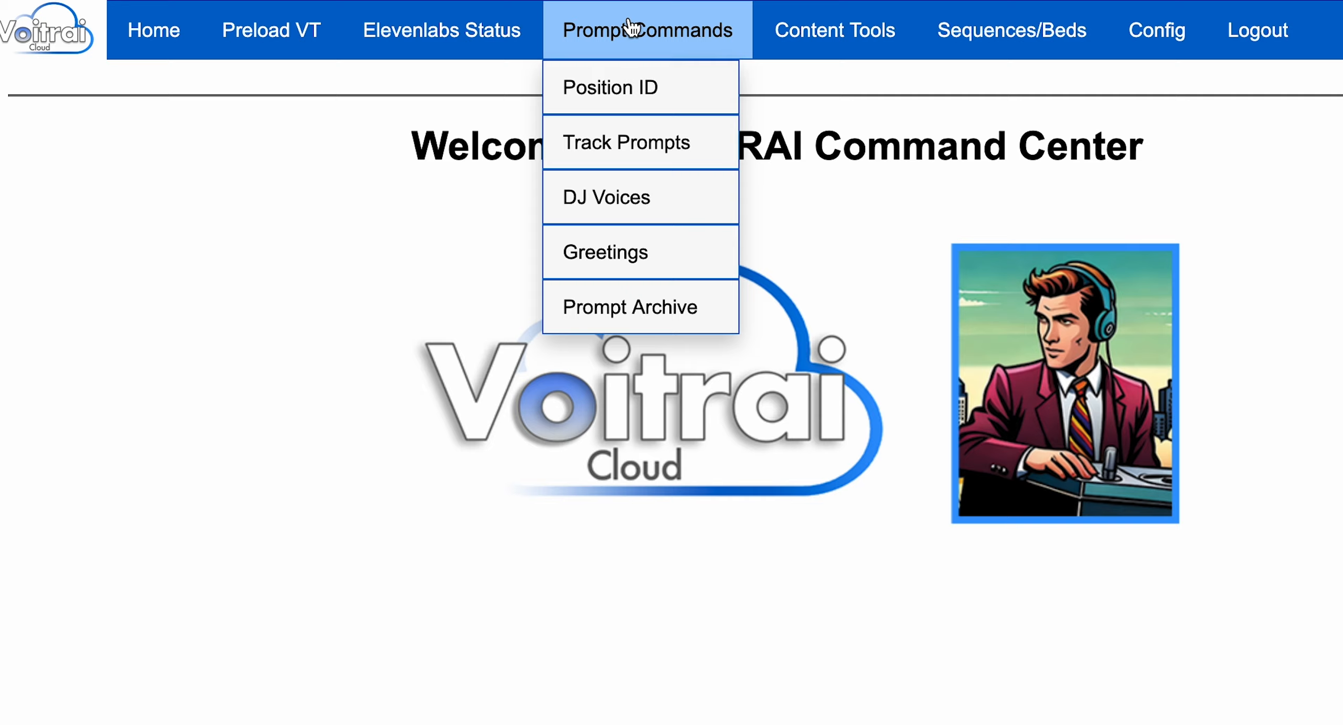
click(619, 155)
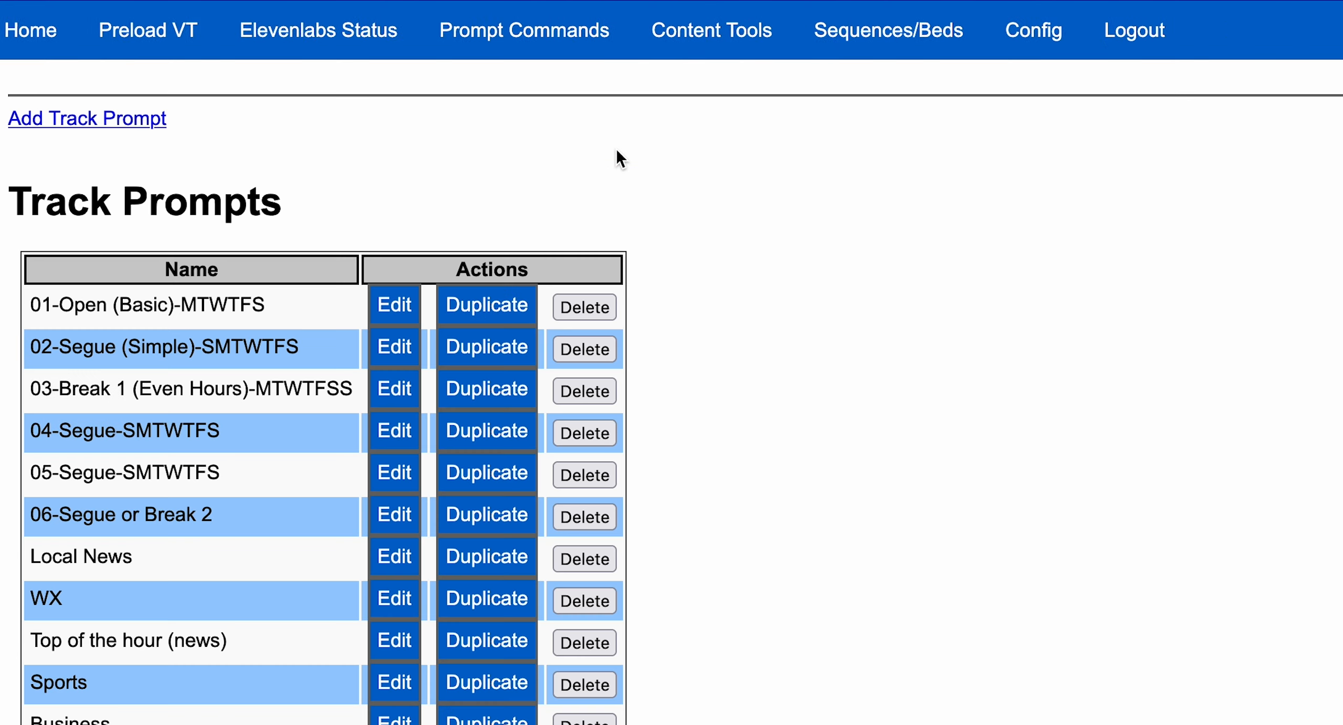
click(400, 356)
scroll(920, 631, down, 15)
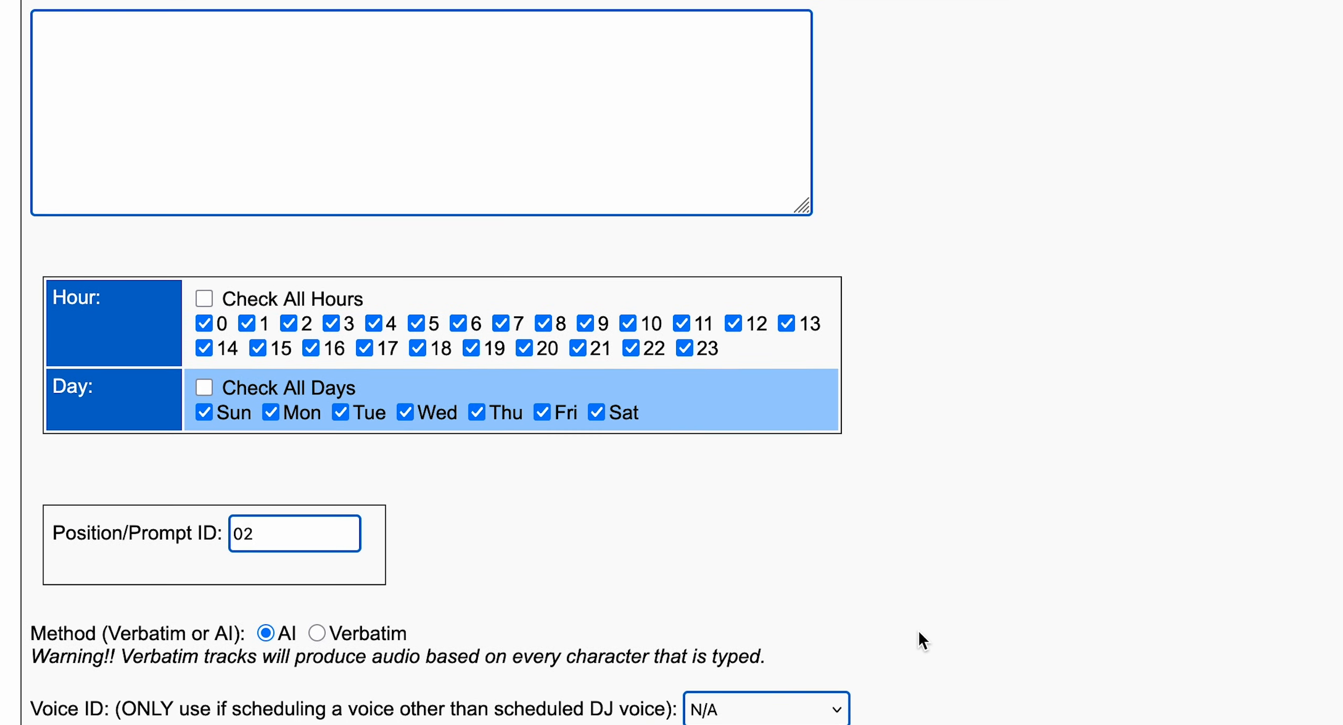
drag(273, 546, 214, 535)
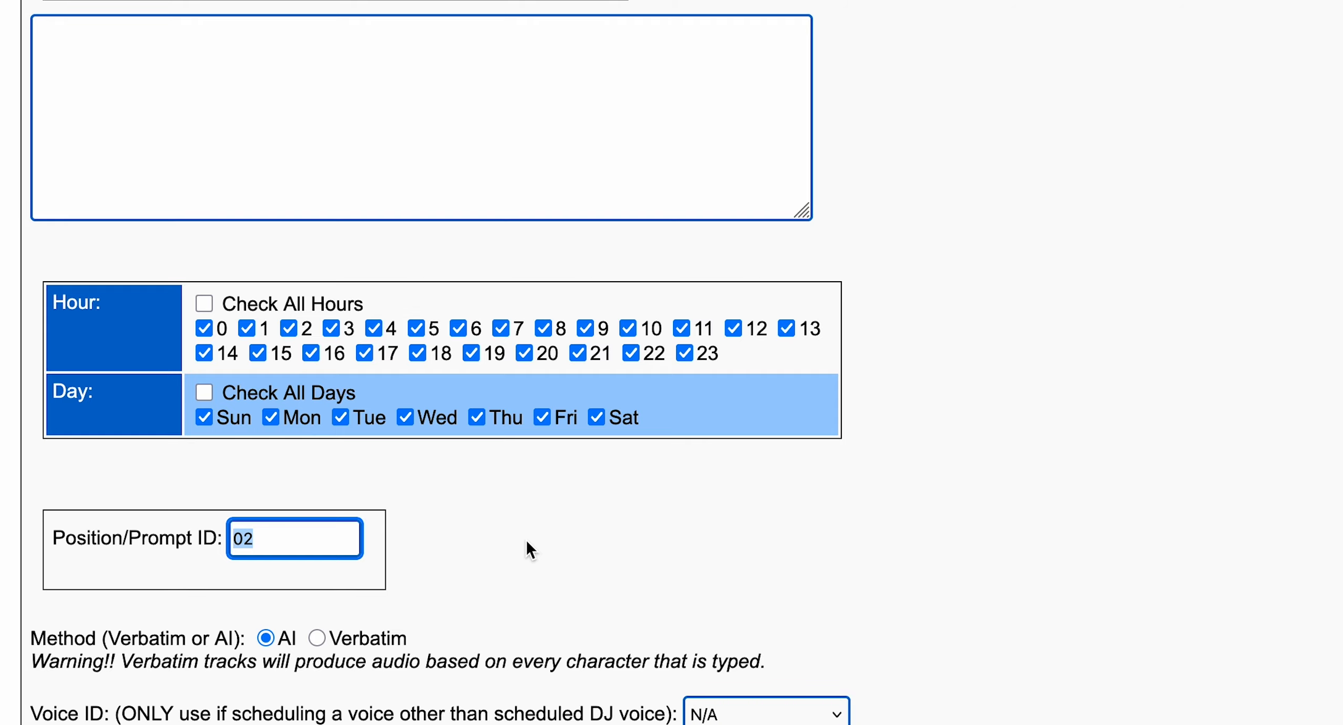
scroll(856, 525, up, 15)
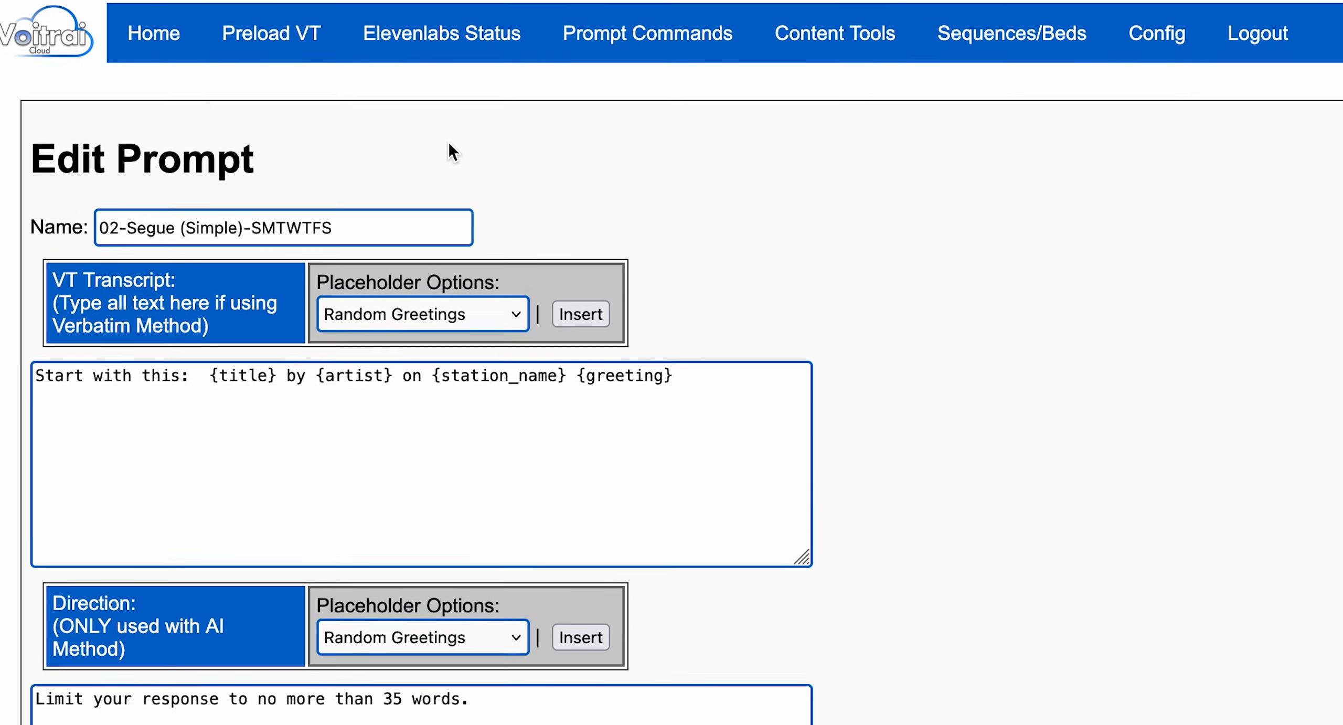
- Switch to MusicMaster and open the format clock C1 - CLOCK ONE for editing
click(161, 31)
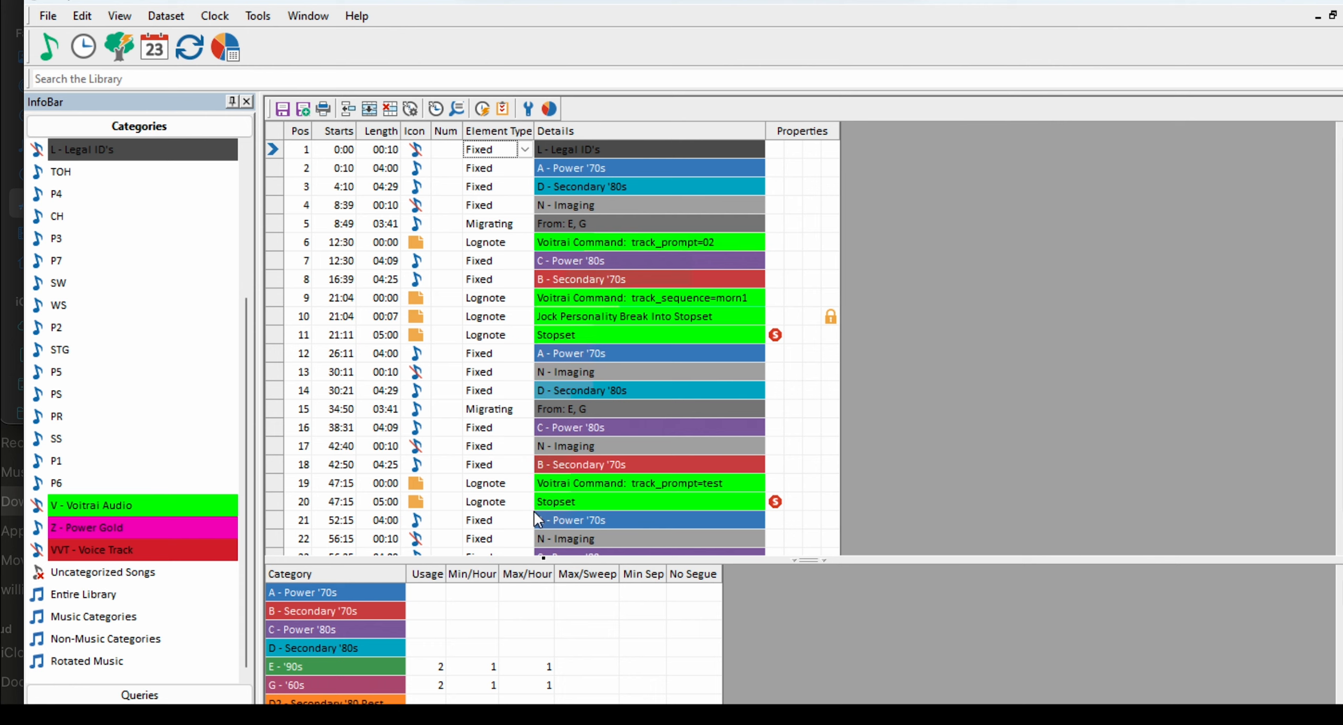
click(162, 21)
mouse_move(226, 57)
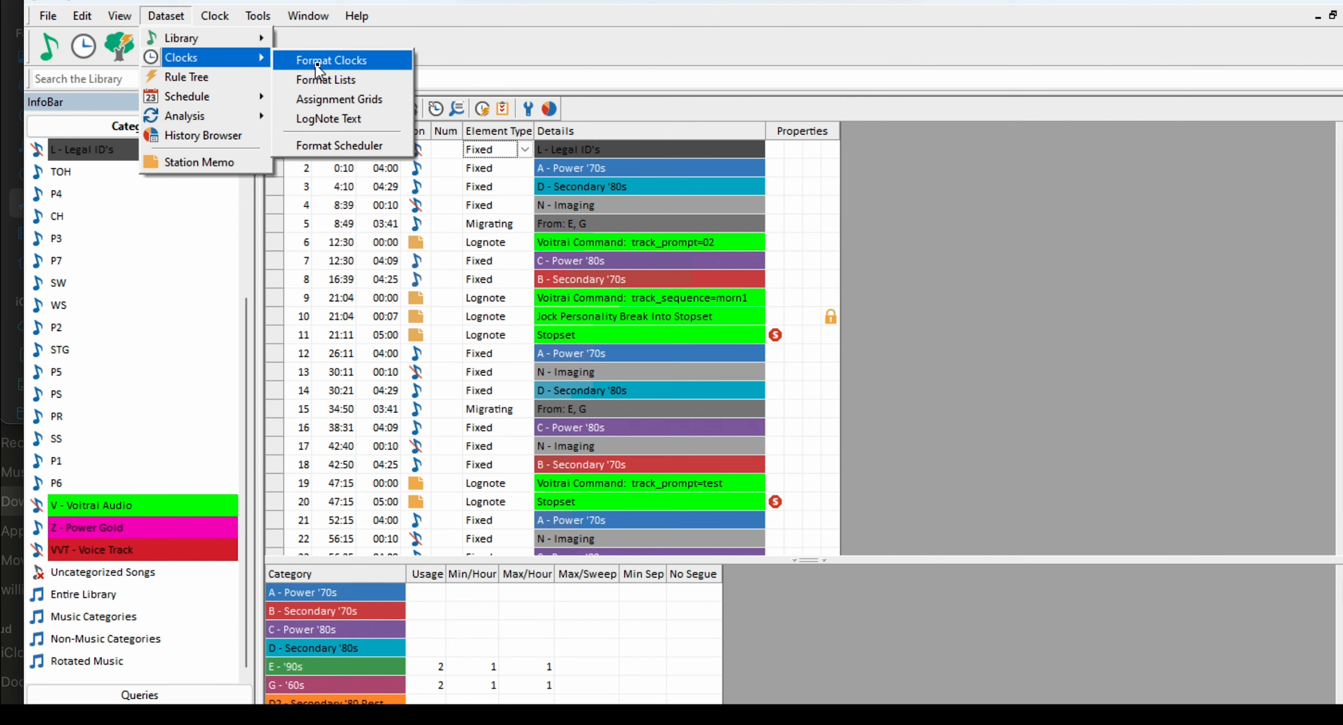
click(324, 62)
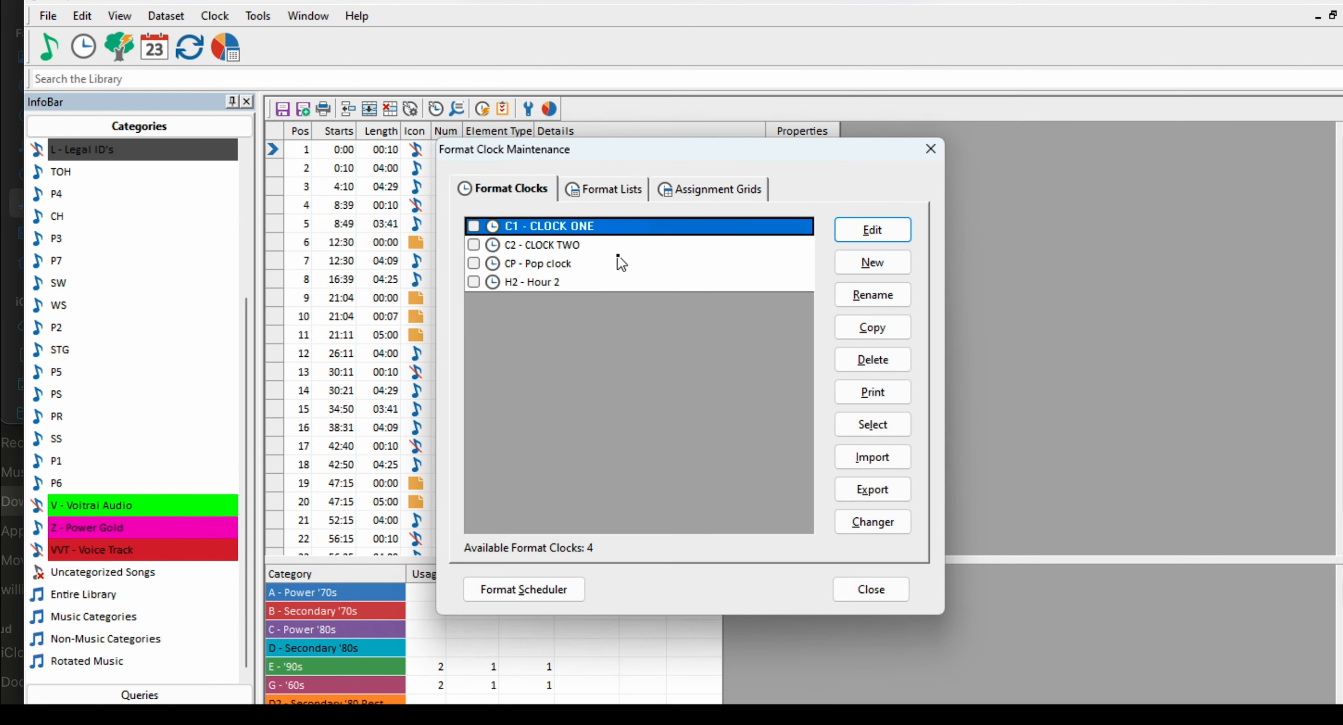
click(872, 230)
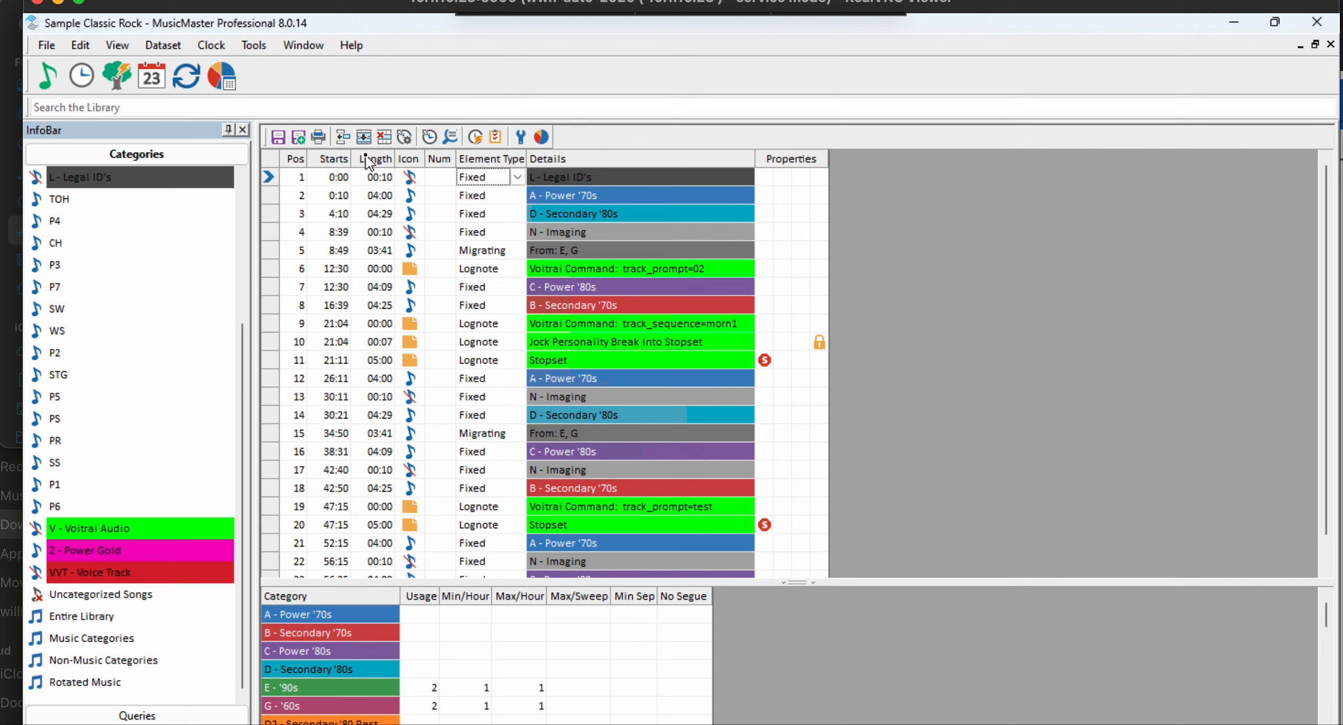
- Insert a new element above the Legal ID's element in the clock and make it a Lognote
click(341, 137)
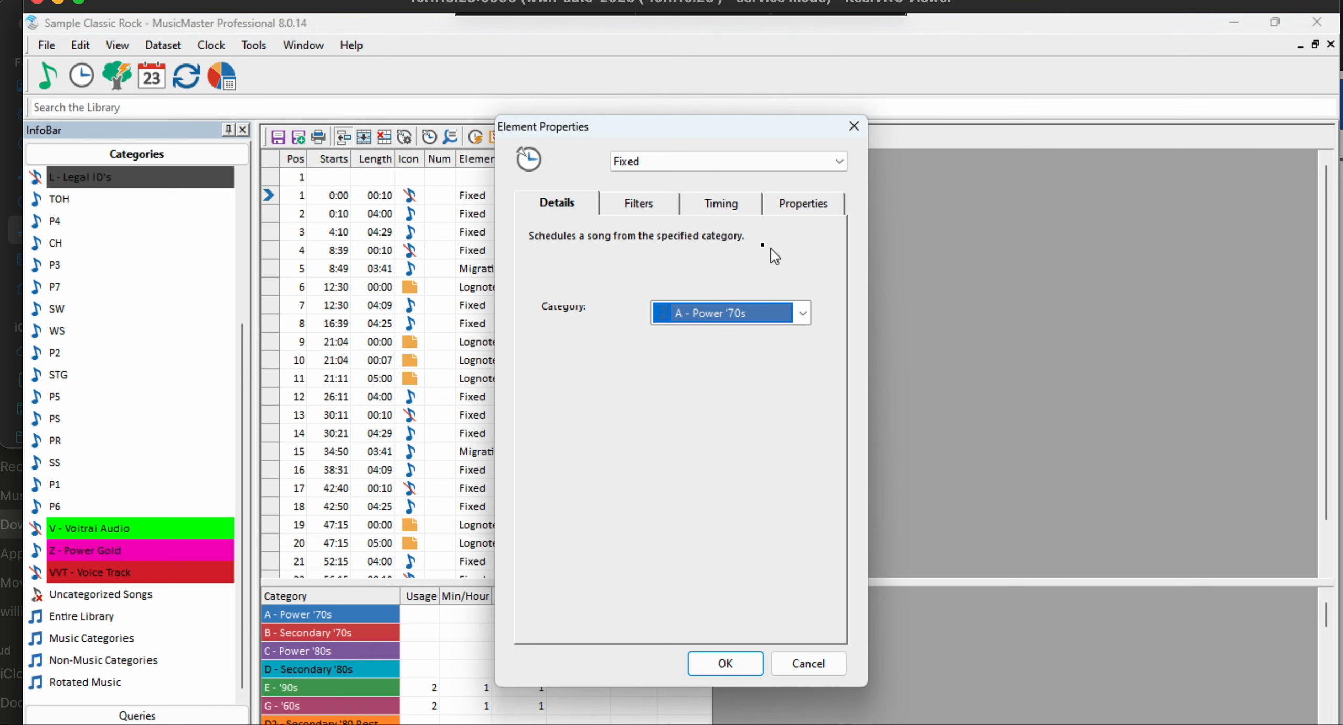
click(841, 161)
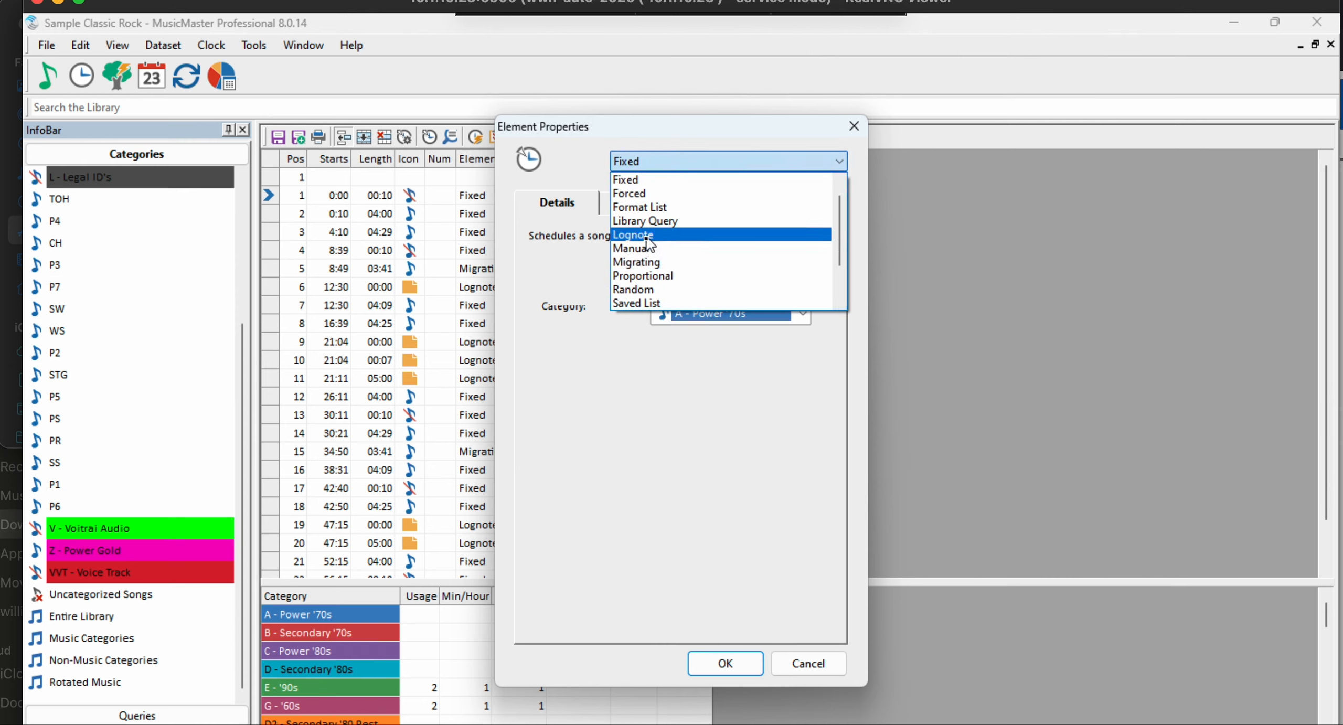
click(649, 236)
- Set the new lognote's description to "Voitrai Command: track_prompt=weather" and add it to the clock
click(609, 304)
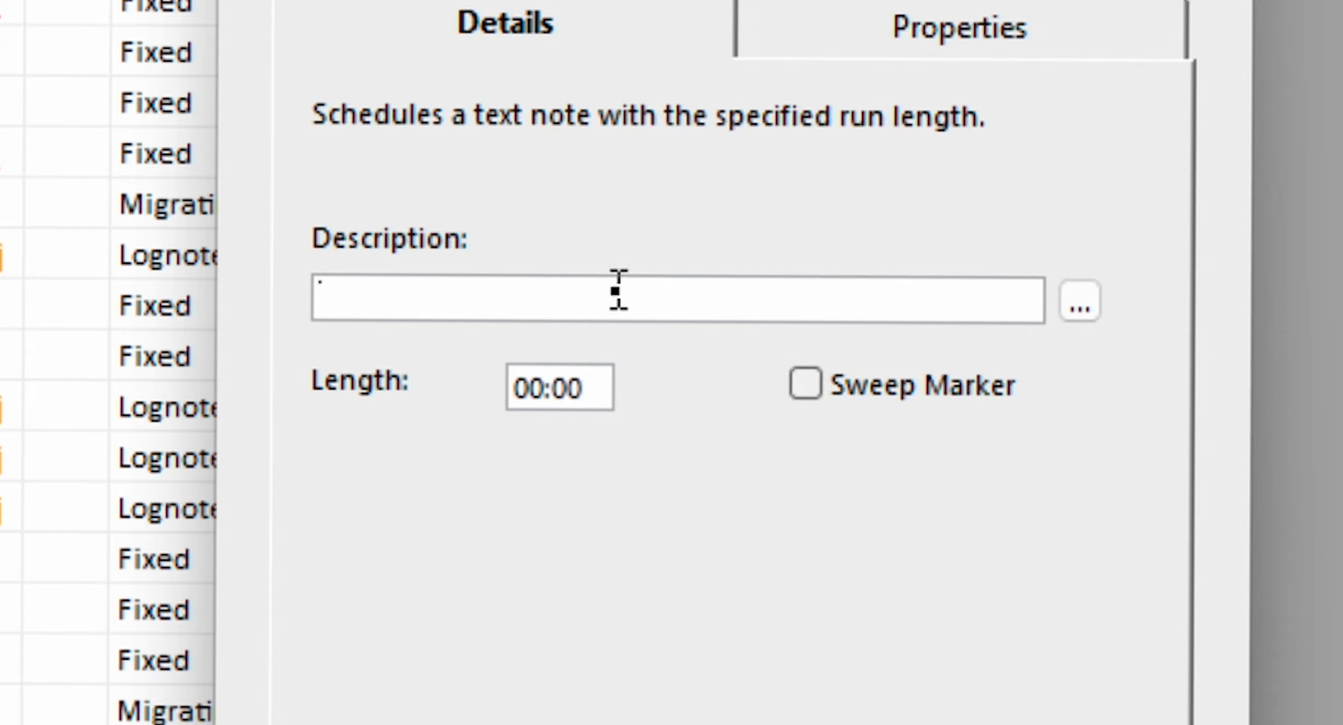
text(V)
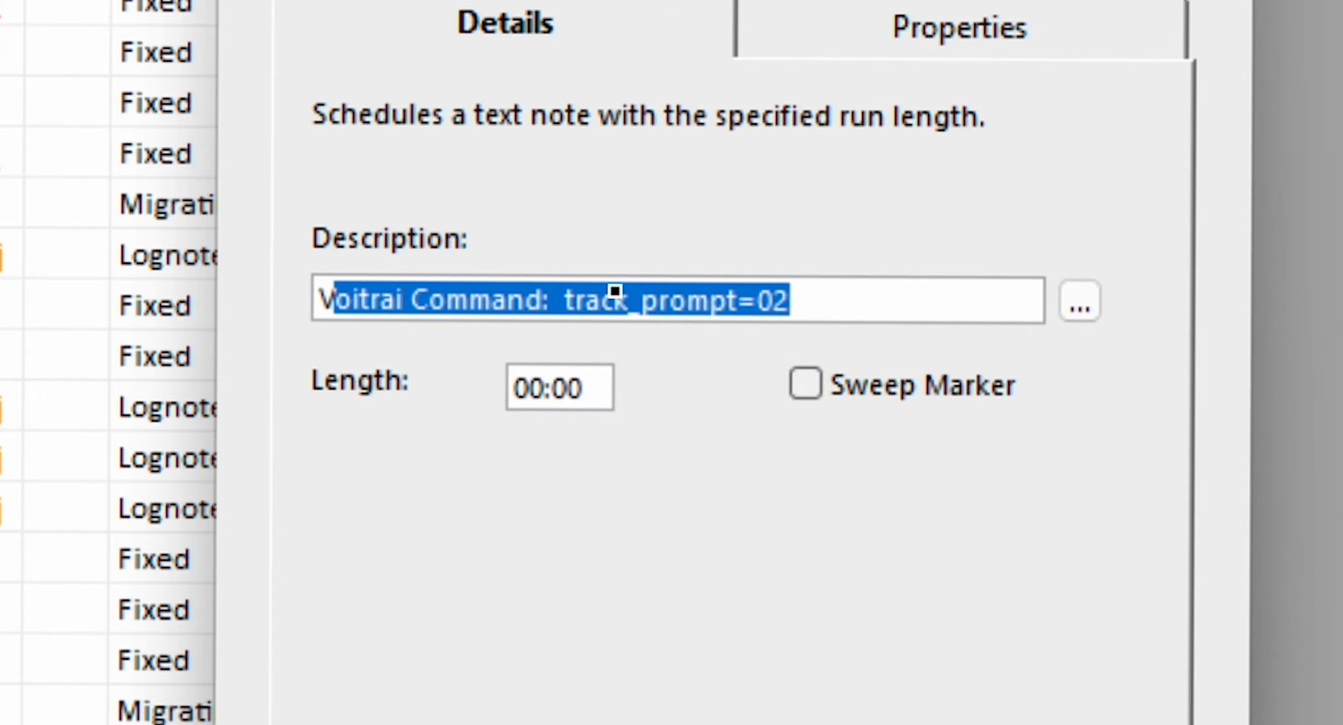
click(573, 300)
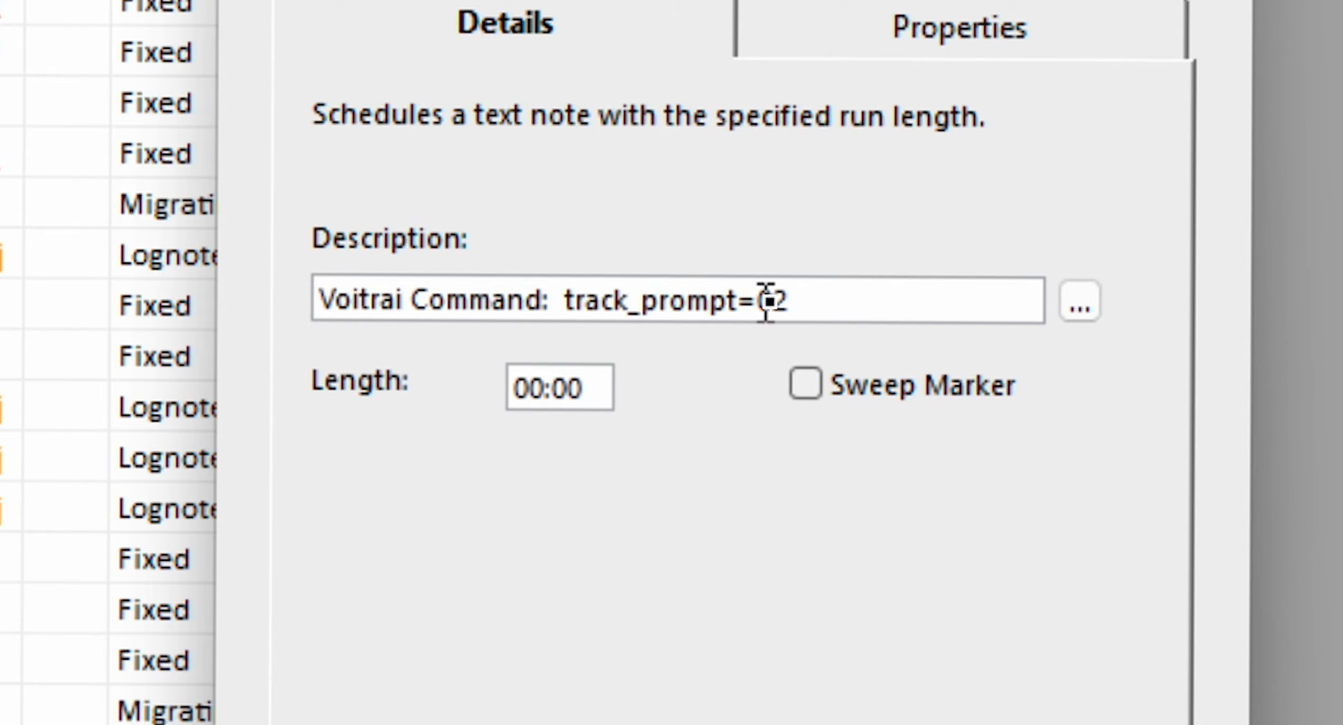
click(806, 300)
key(BackSpace)
key(BackSpace)
text(weather)
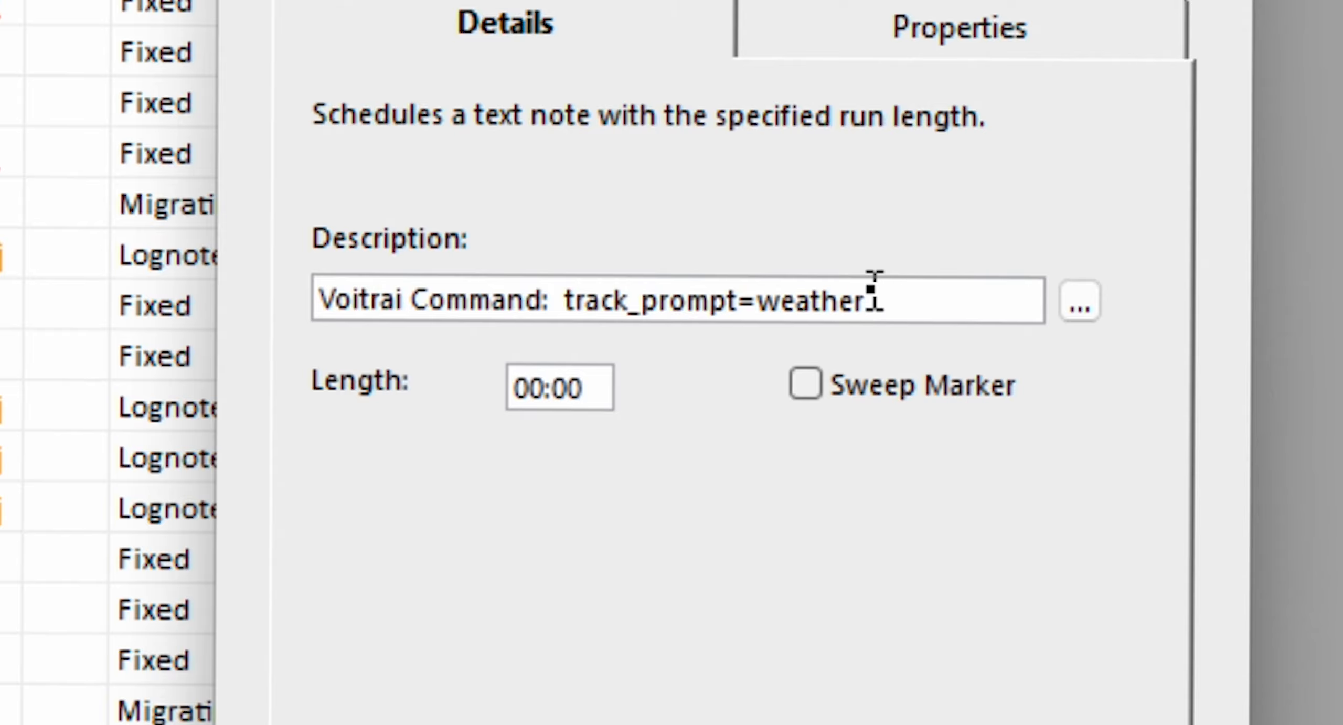
drag(871, 289, 743, 286)
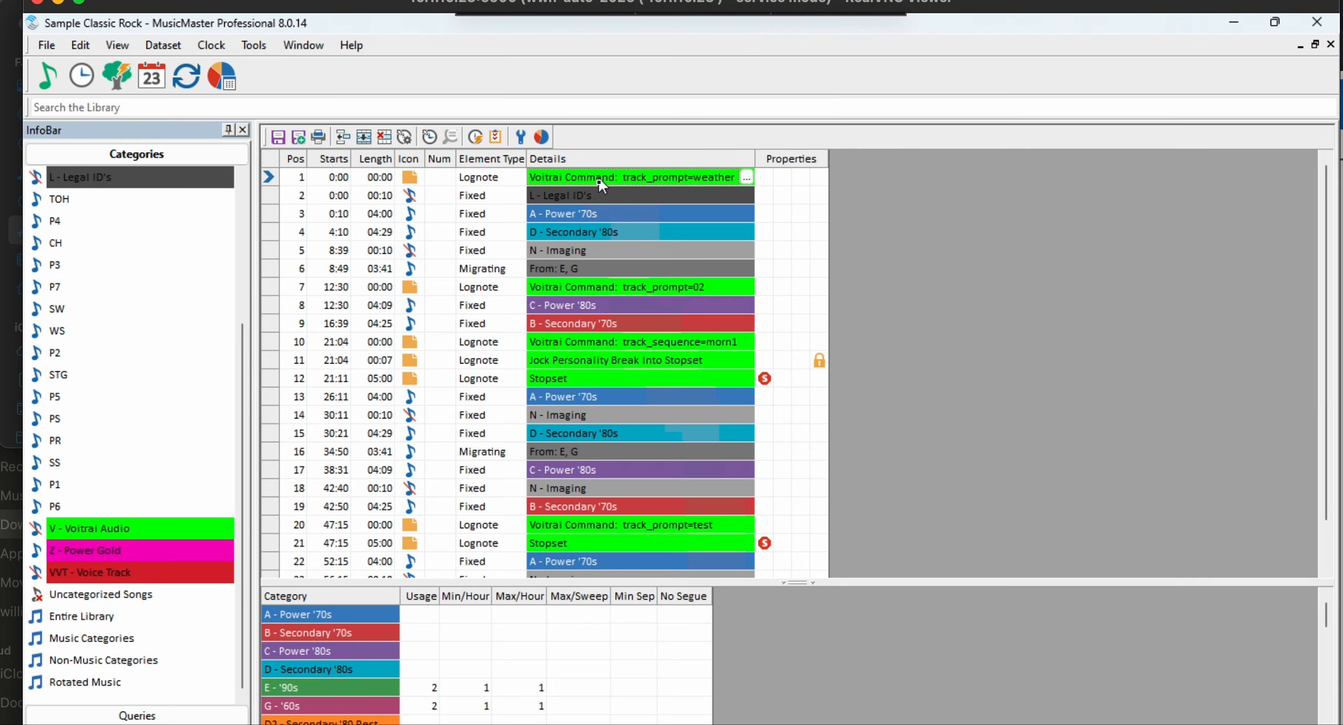
- Move the track_prompt=weather lognote directly below the first Stopset in the clock
click(603, 232)
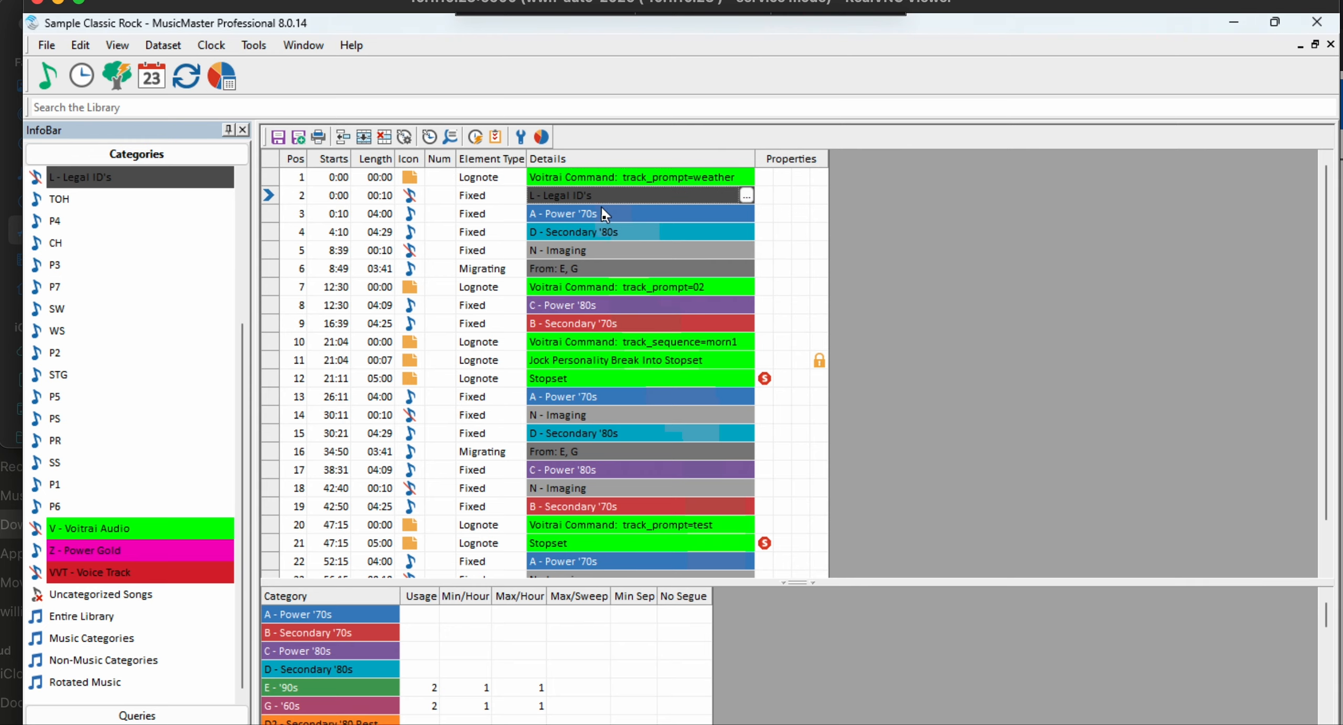
click(270, 177)
drag(270, 181, 266, 392)
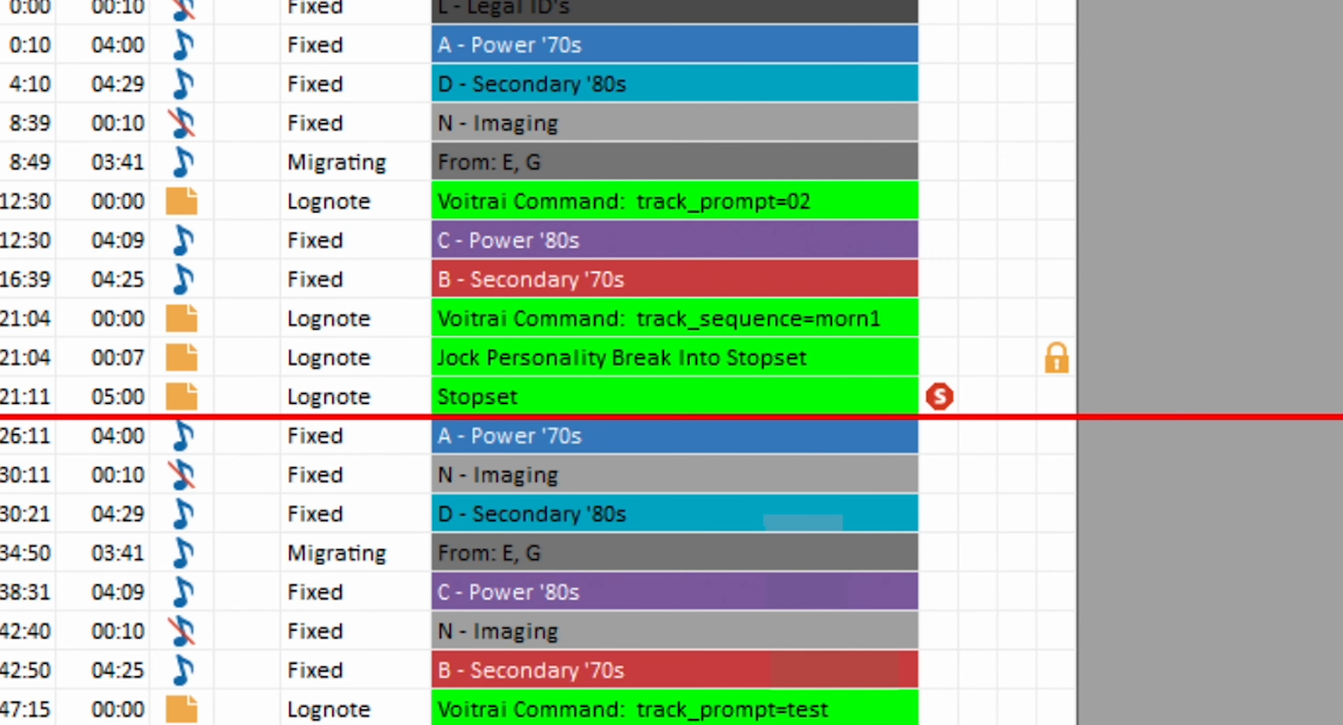
drag(2, 418, 2, 417)
click(691, 445)
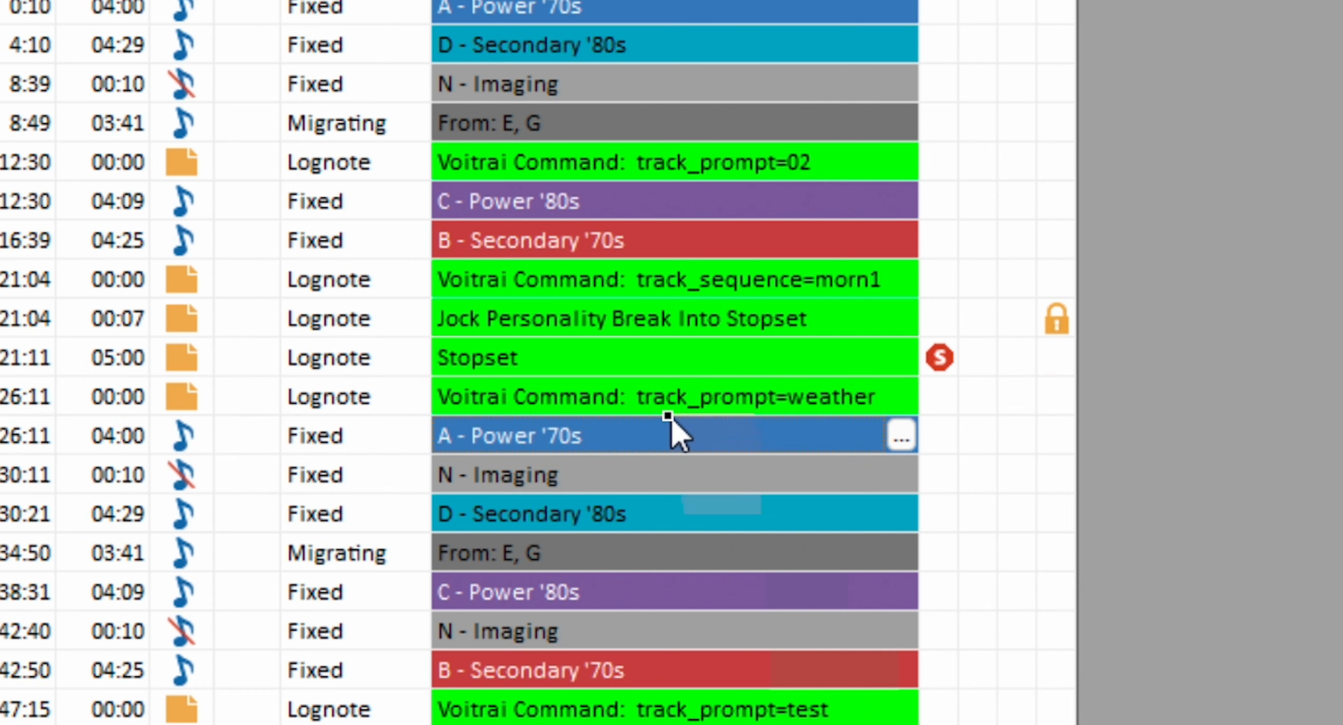
click(637, 396)
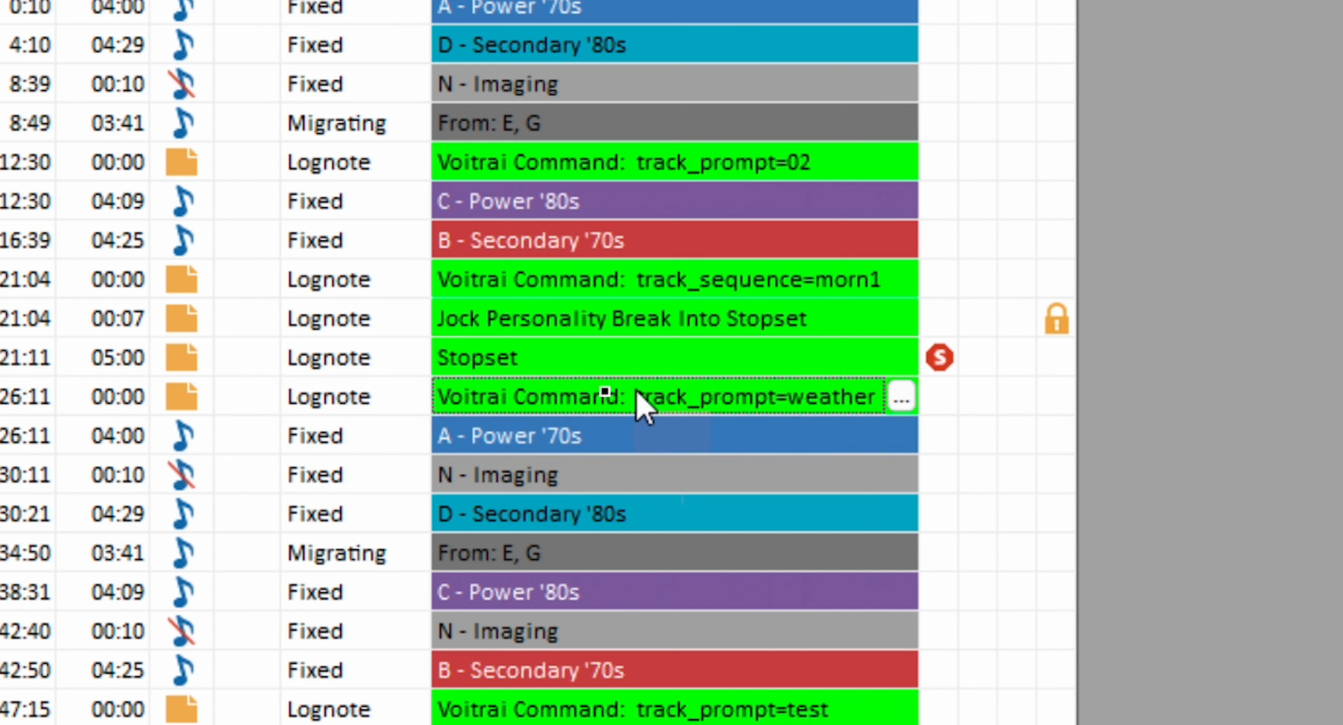
click(269, 378)
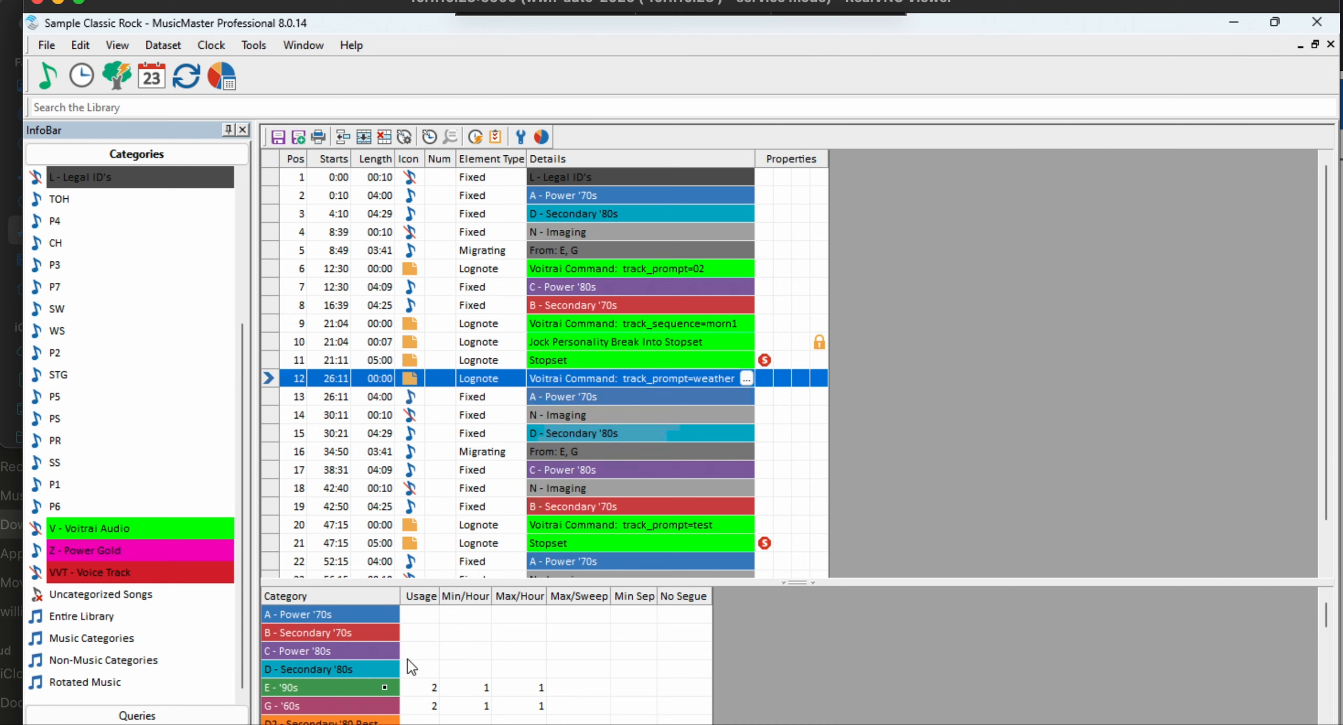
- Load the schedule for 03/29/2025 from 12AM in the Schedule Editor and look through its hours
click(160, 47)
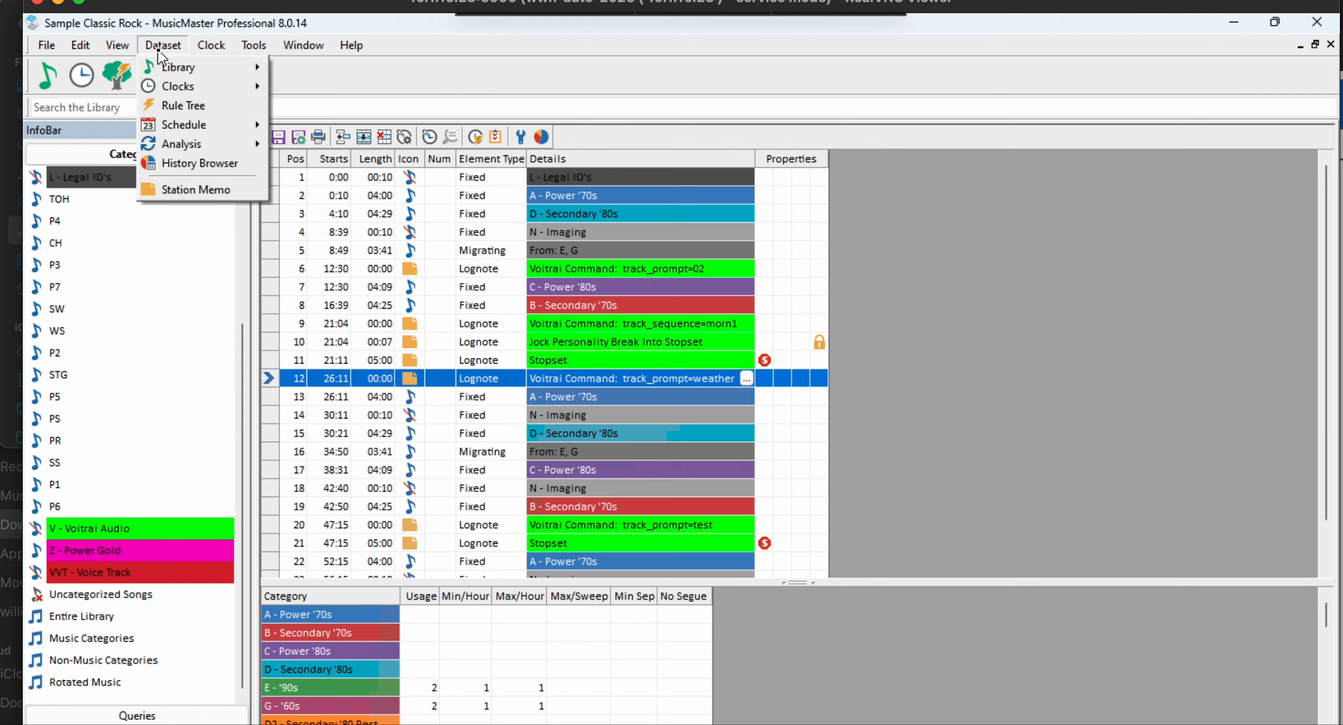
mouse_move(218, 124)
click(302, 149)
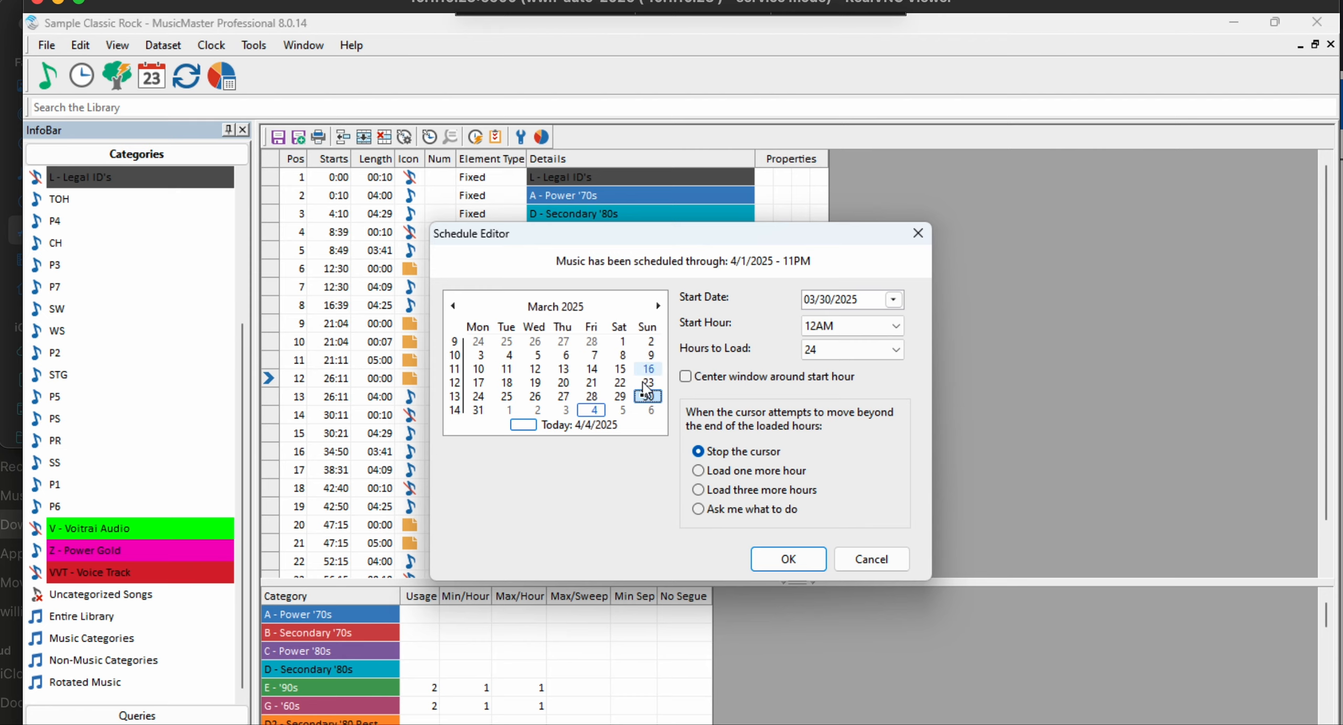
click(622, 398)
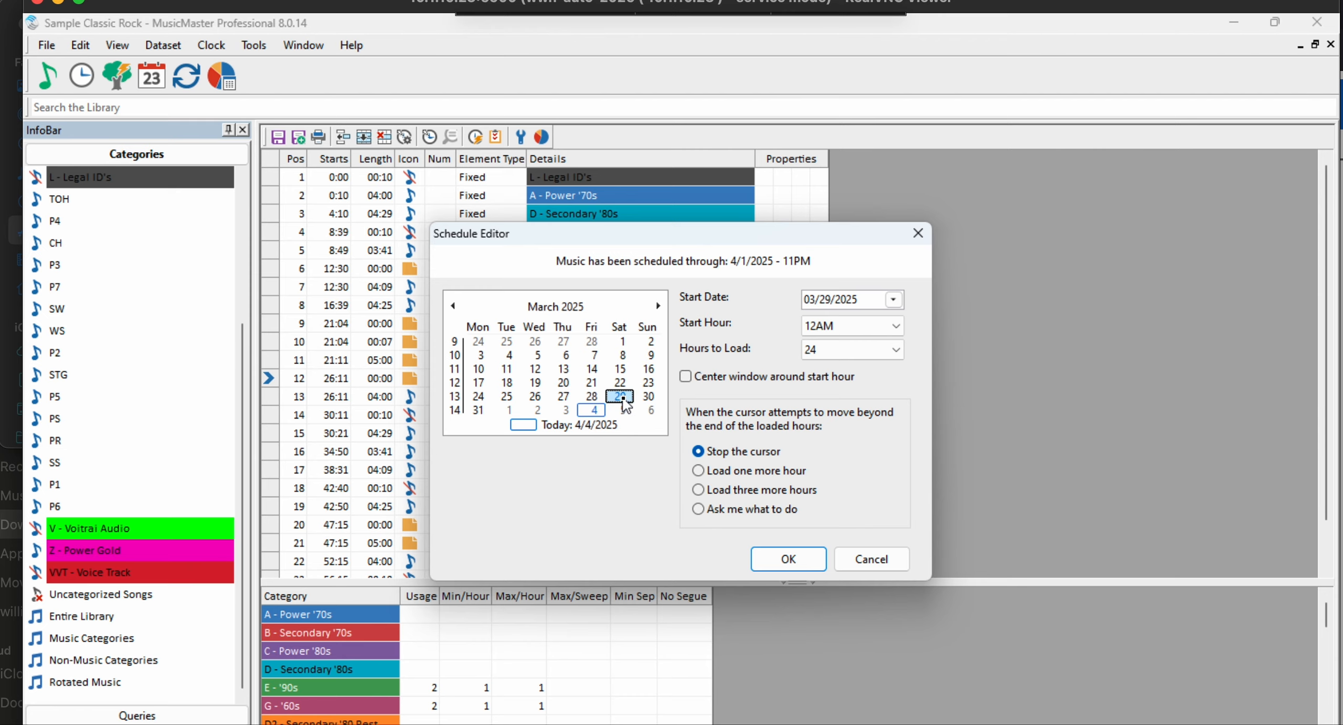
click(793, 559)
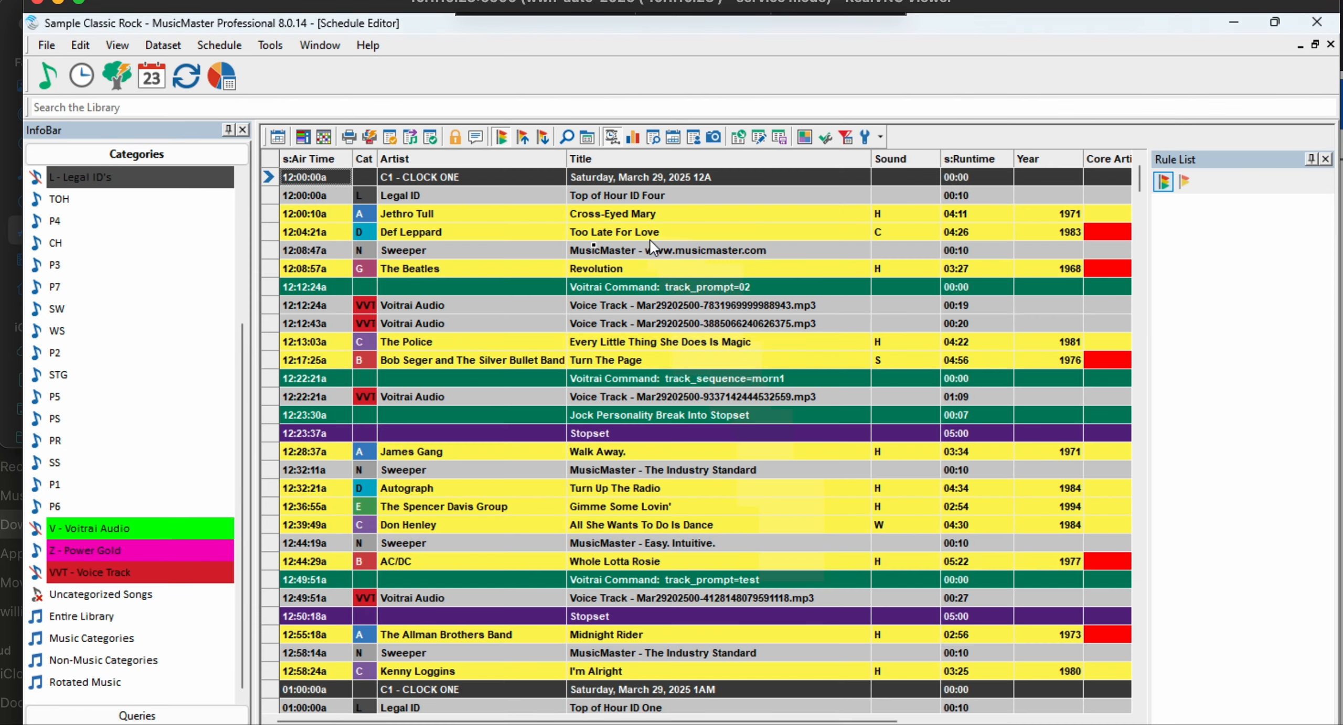
scroll(645, 399, down, 20)
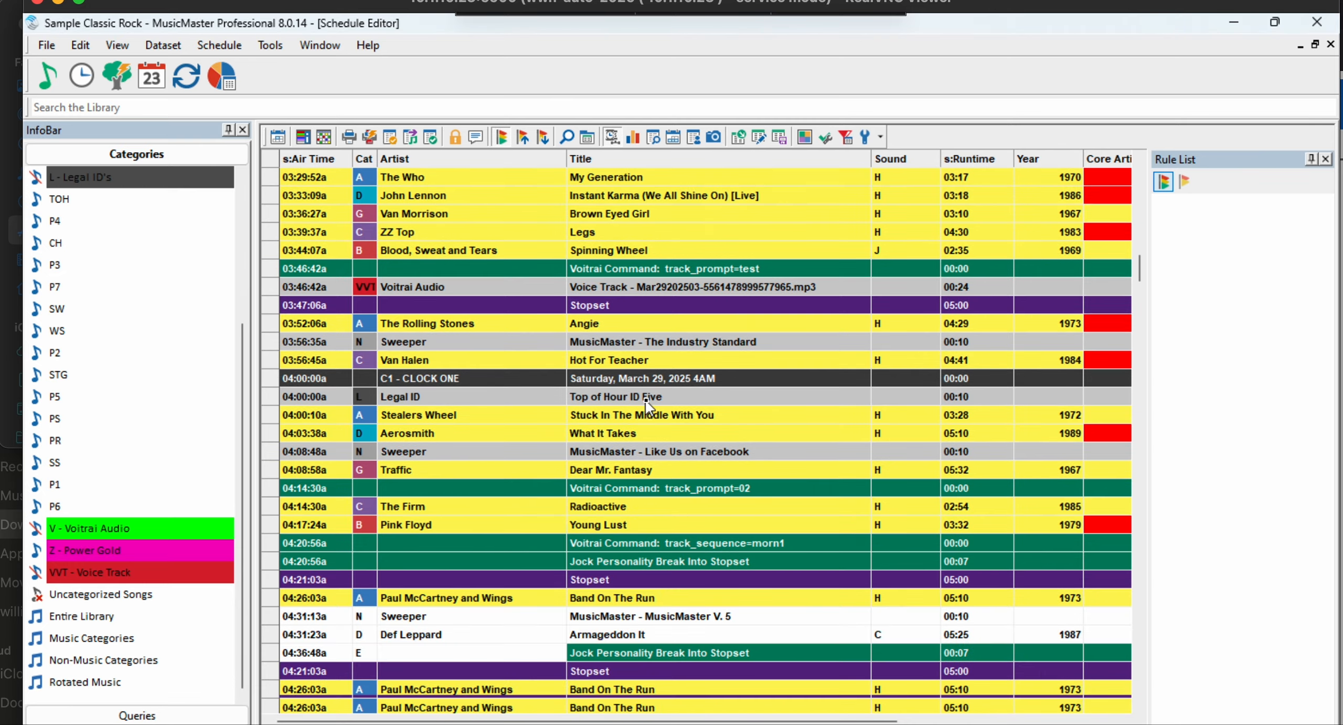